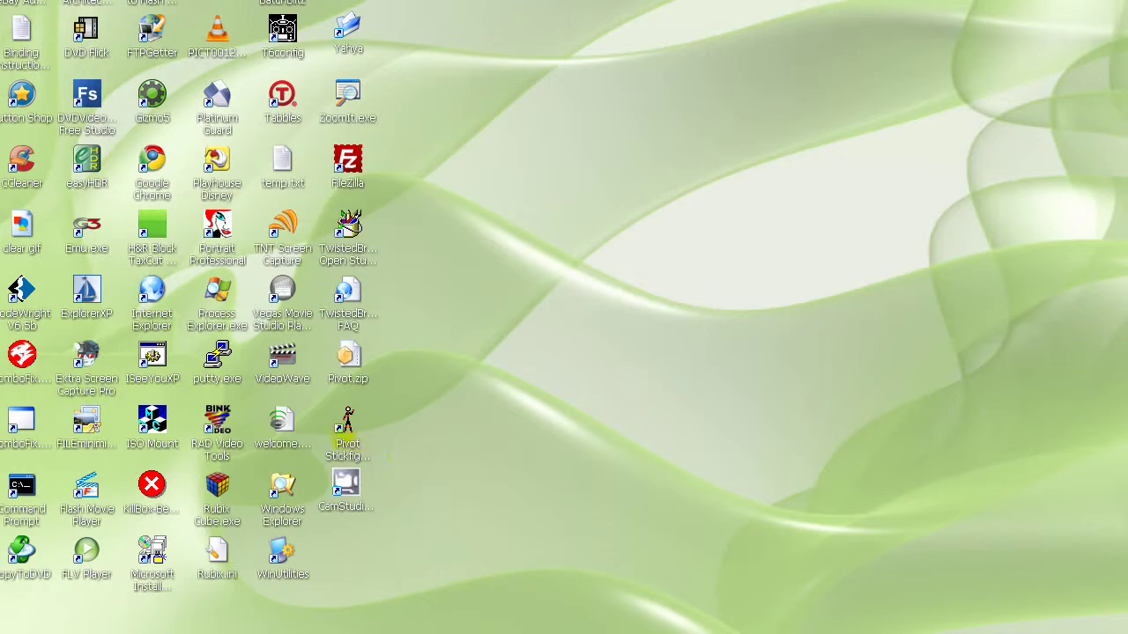
Select the Pivot Stickfigure Animator shortcut on the desktop
click(349, 430)
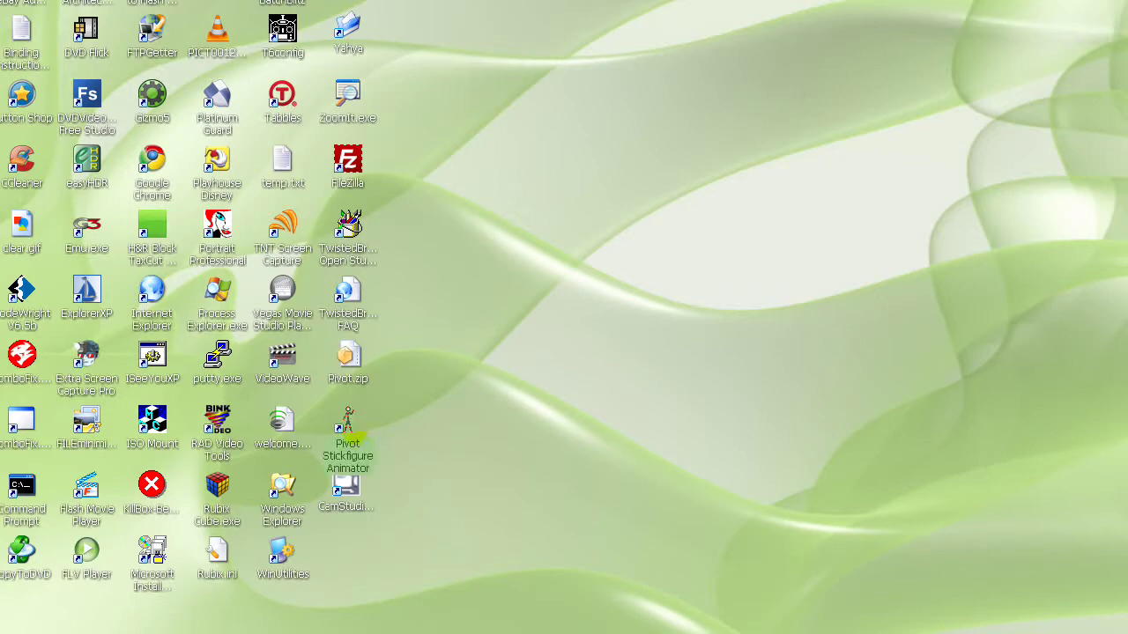
Launch Pivot and set the animation dimensions to 1700 wide by 900 high
double_click(349, 431)
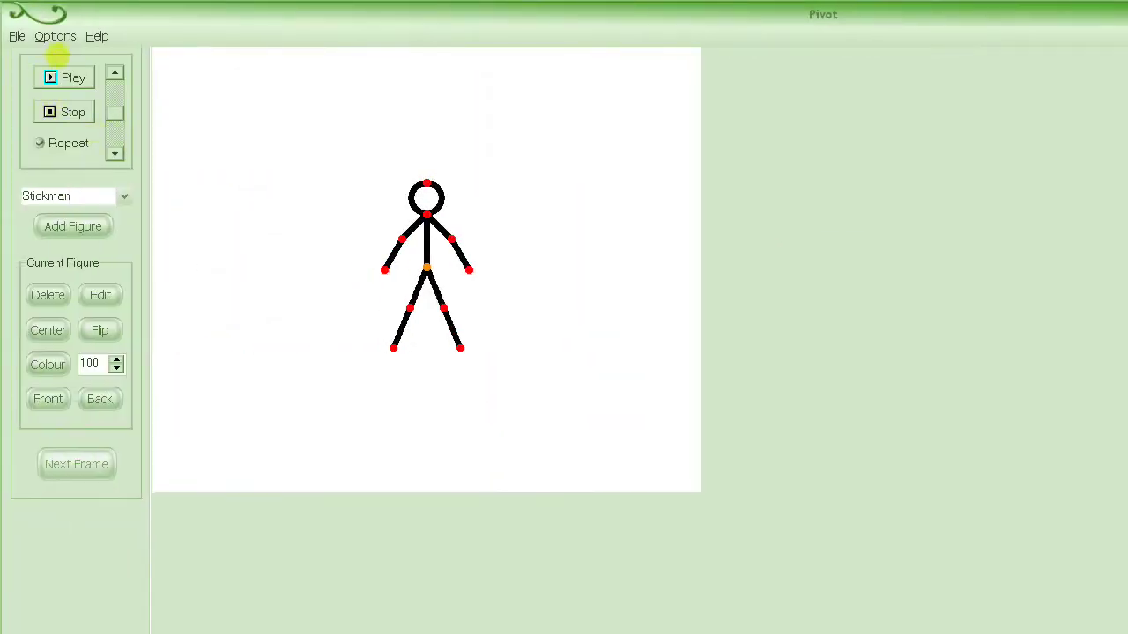
click(40, 38)
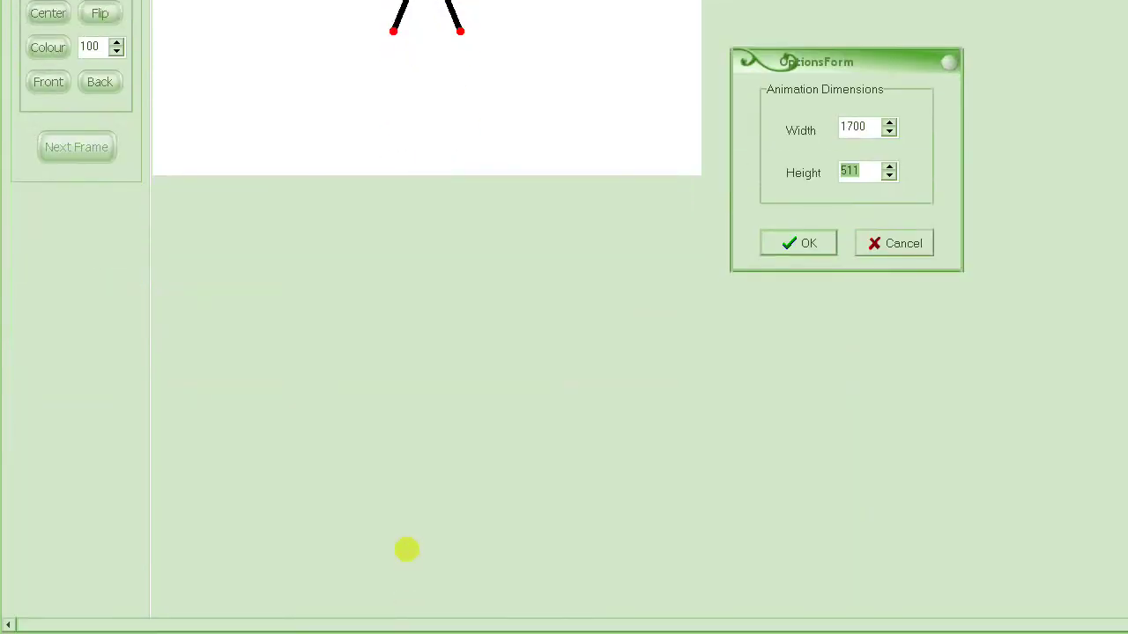
key(BackSpace)
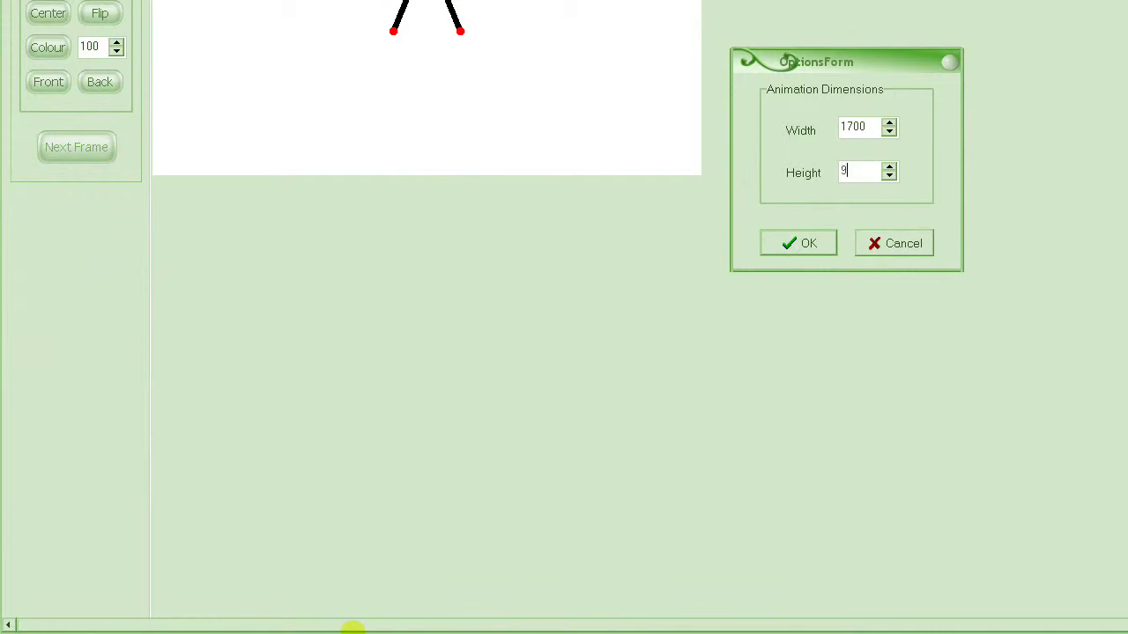
text(900)
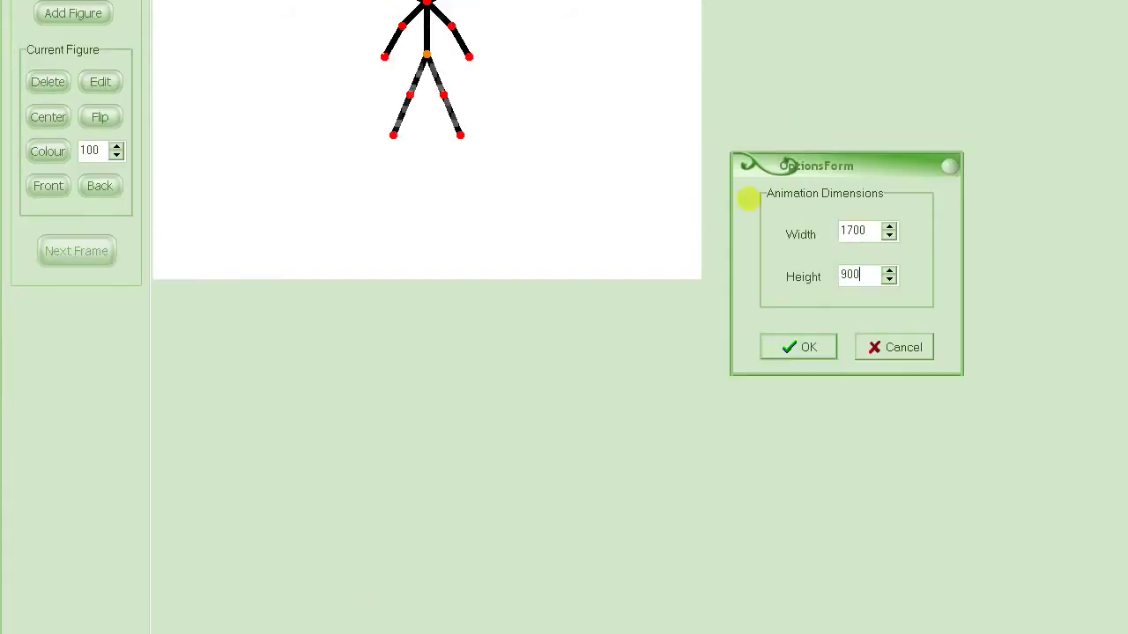
click(756, 348)
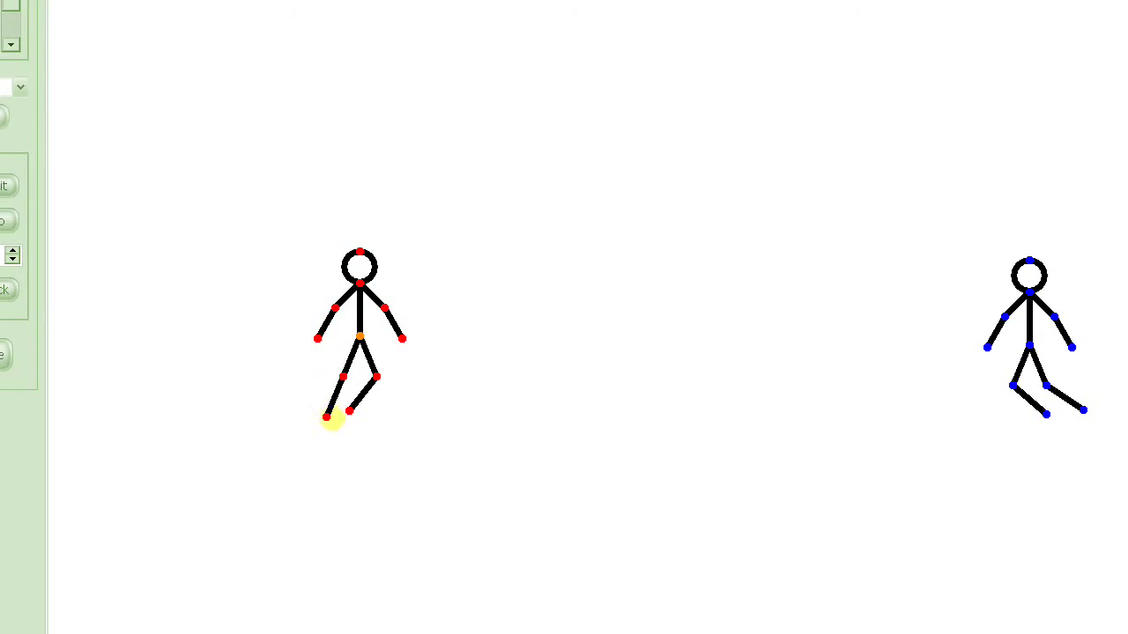
Drag the left figure's foot into a mid-stride walking pose
mouse_move(326, 417)
mouse_down()
mouse_move(312, 408)
mouse_move(323, 423)
mouse_move(320, 414)
mouse_up()
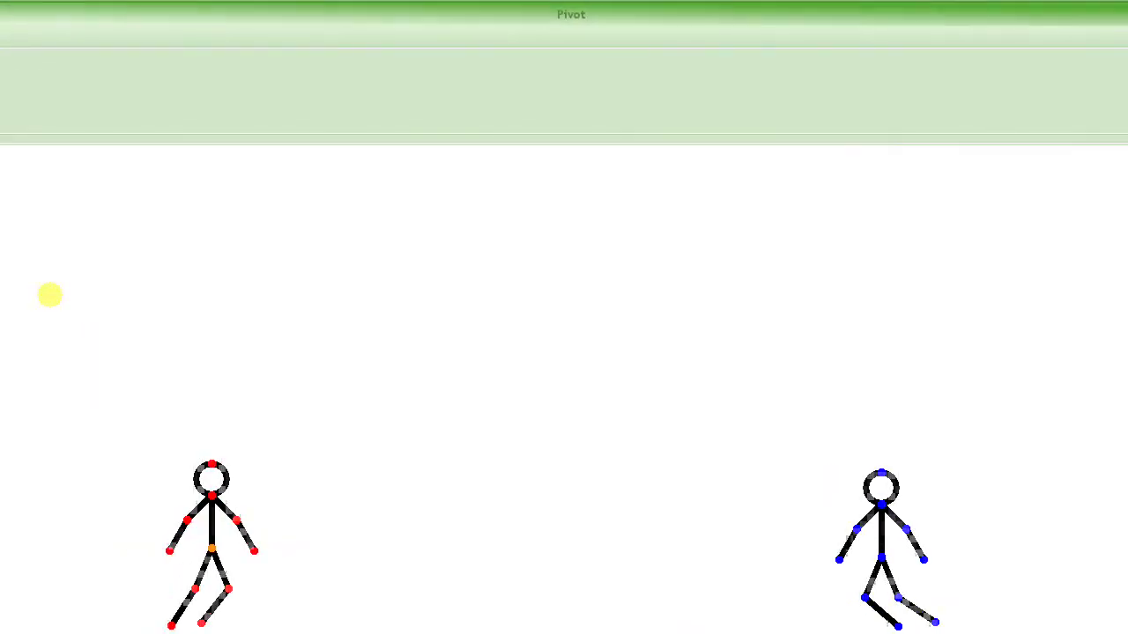
Add four walking frames, each with both figures a step closer together
click(88, 462)
click(88, 456)
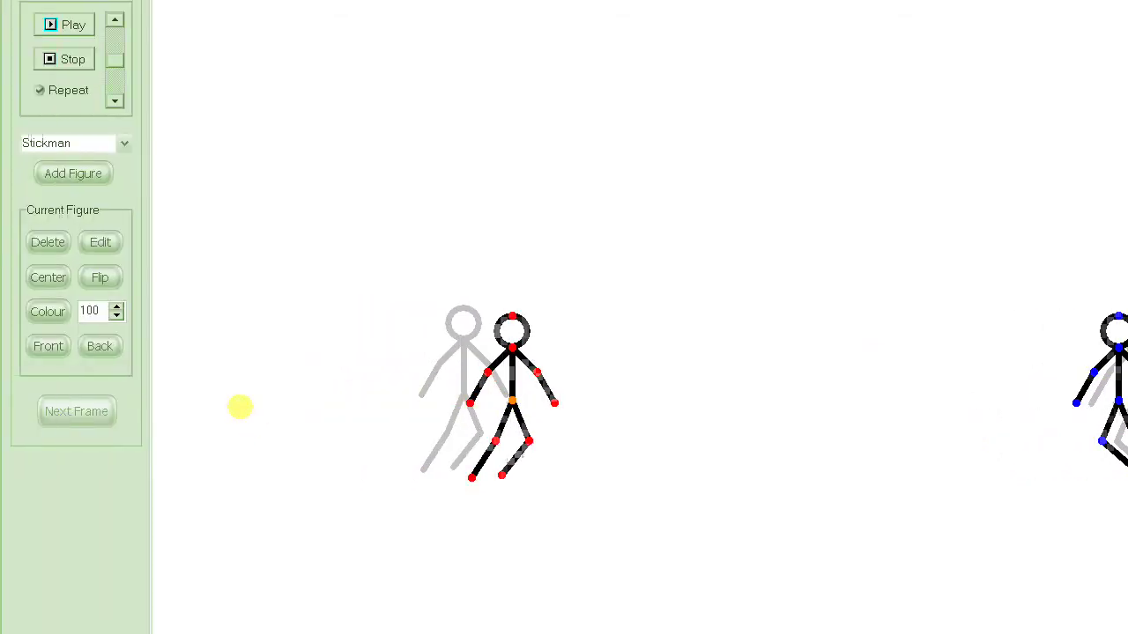
click(101, 411)
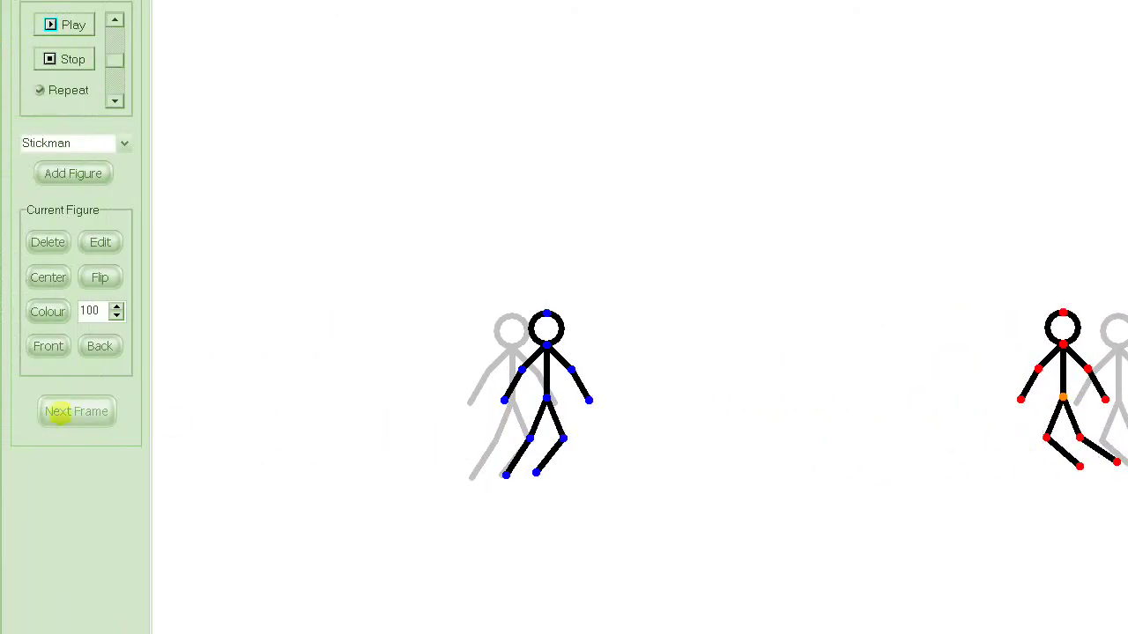
click(75, 416)
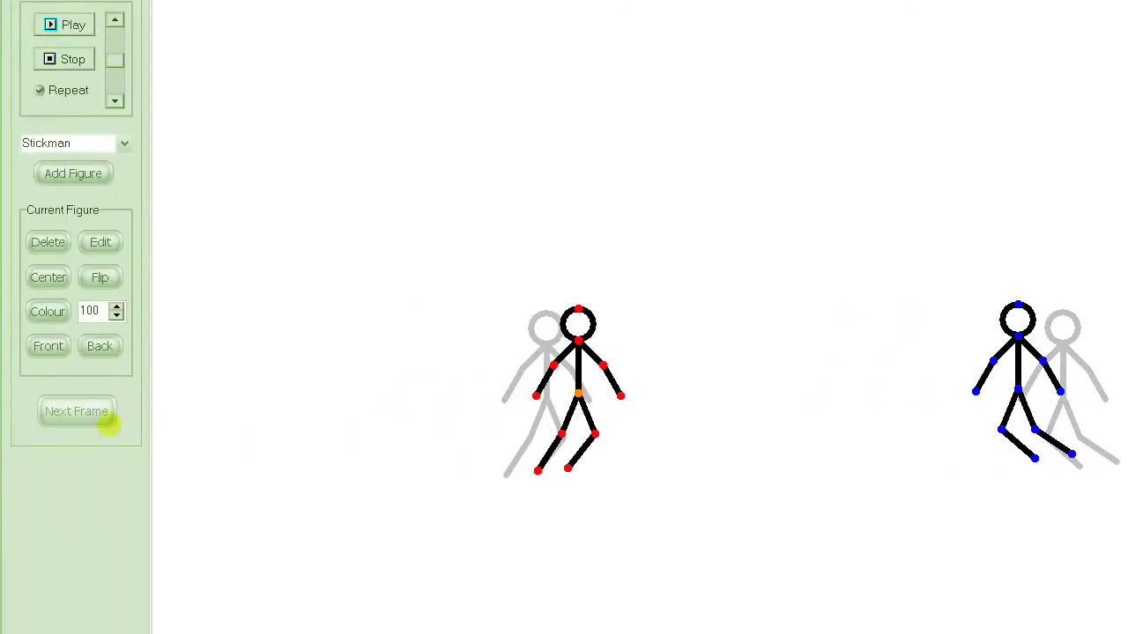
Add three more walking frames until the figures are a short distance apart
click(99, 412)
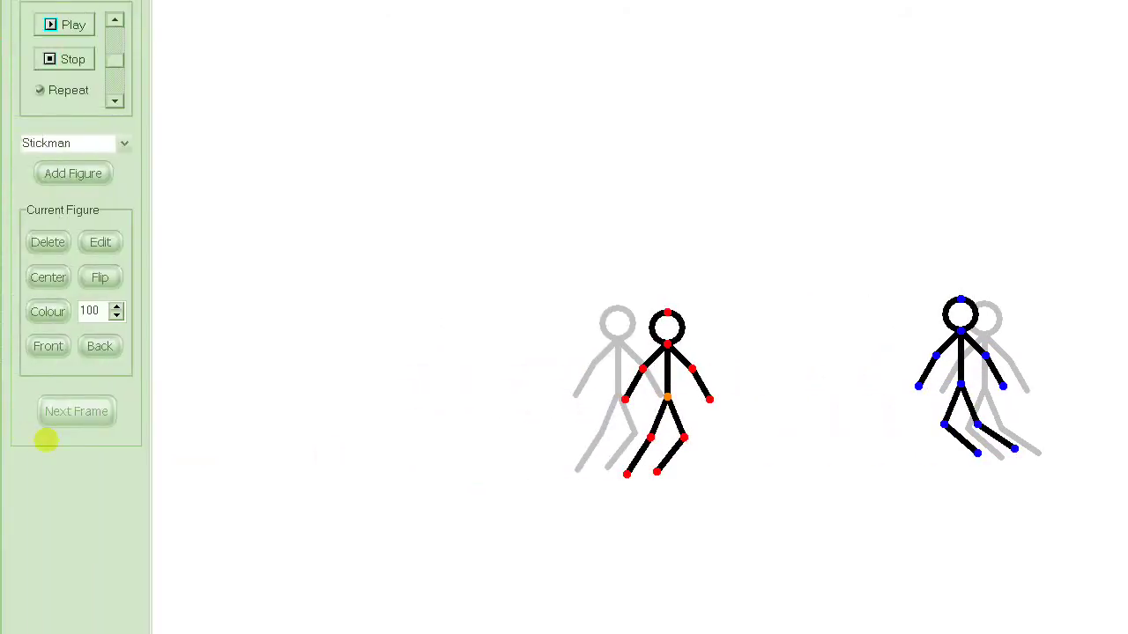
click(77, 414)
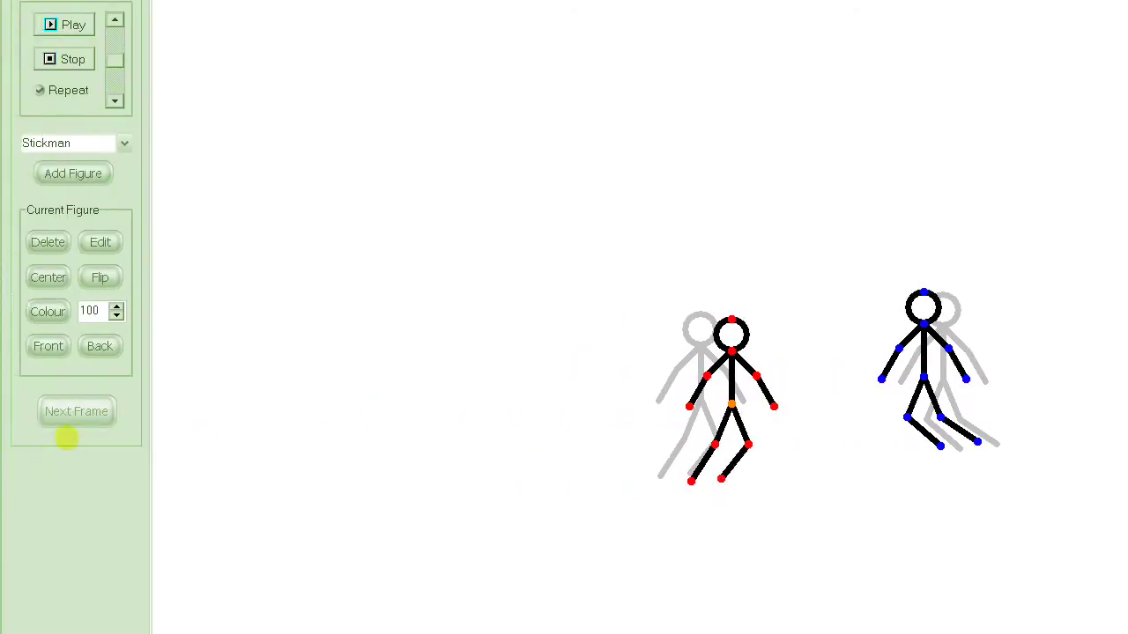
click(58, 421)
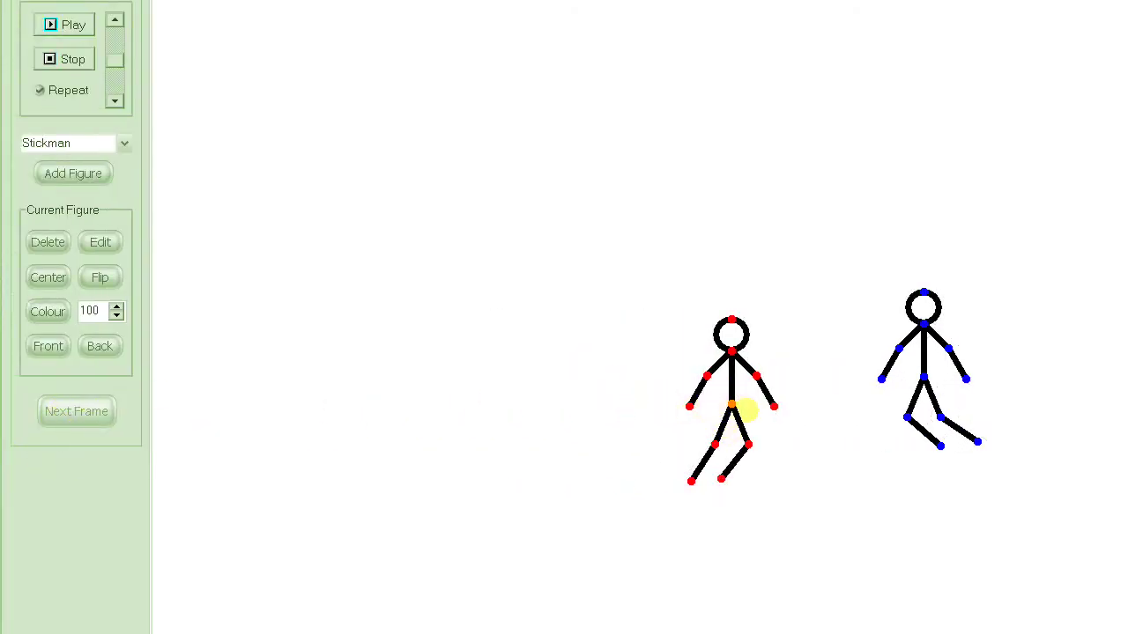
Move both figures together side by side and store the meeting pose over three frames
drag(733, 405, 759, 401)
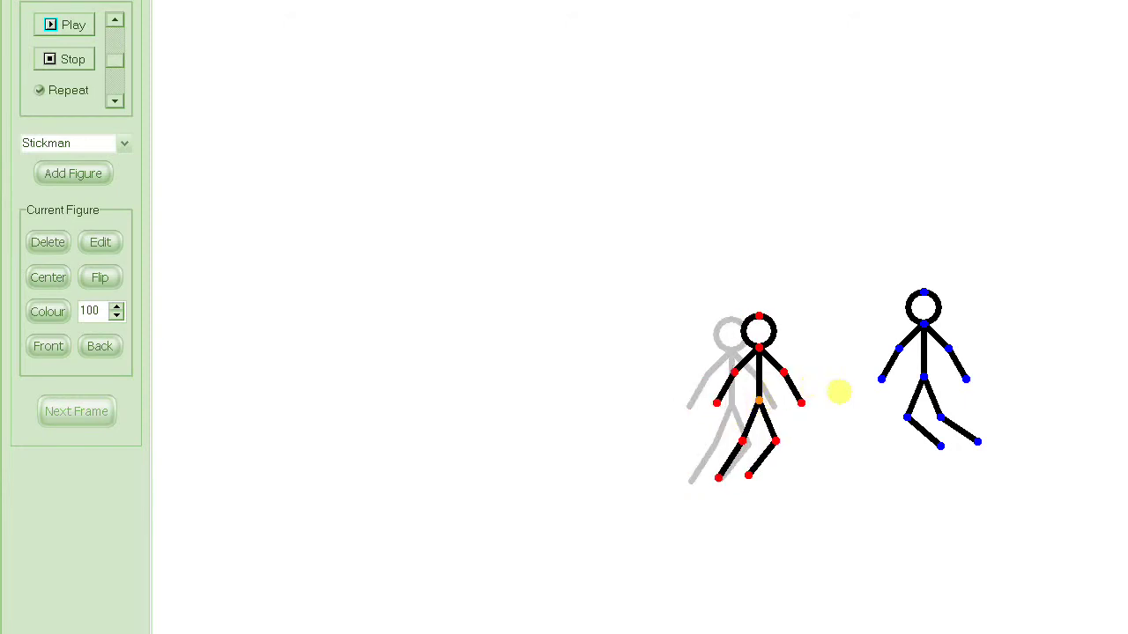
drag(820, 378, 745, 399)
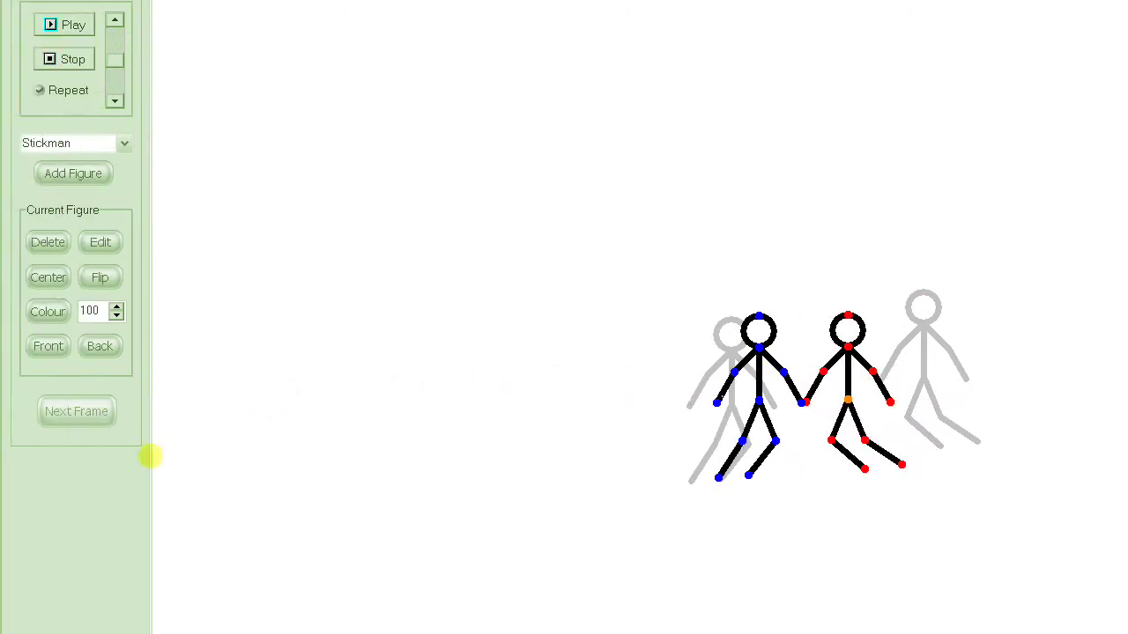
click(77, 411)
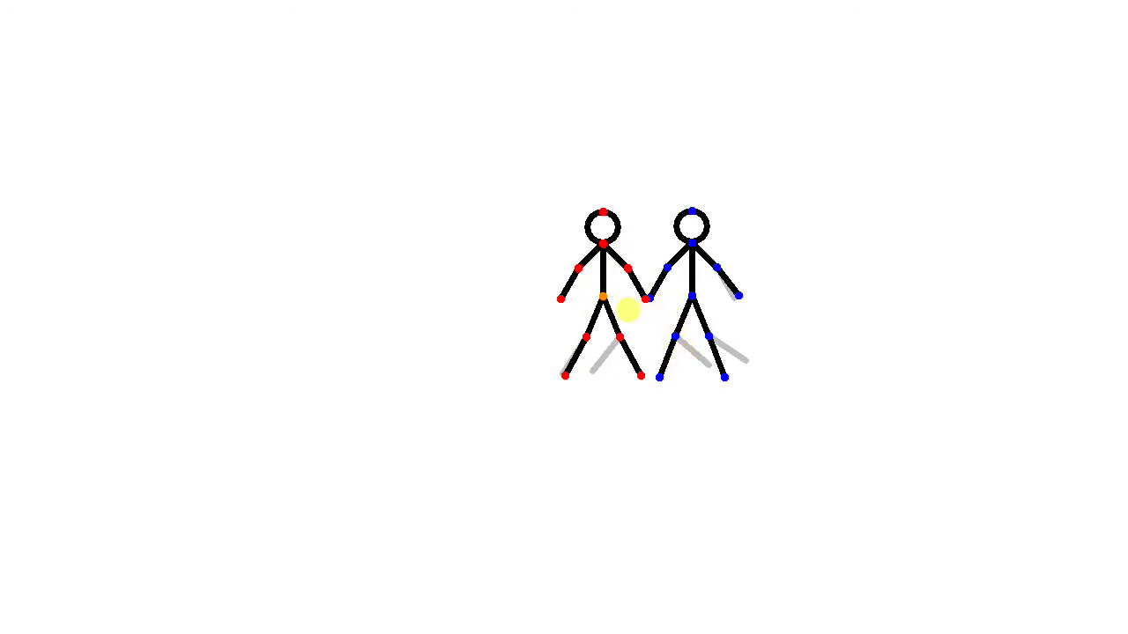
click(88, 305)
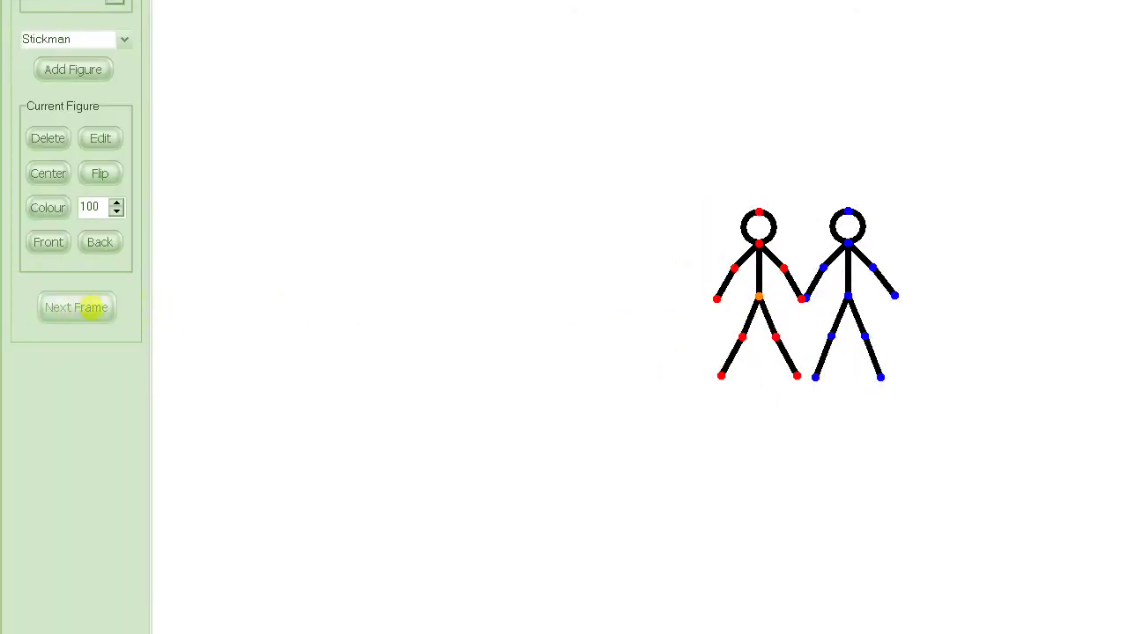
click(89, 311)
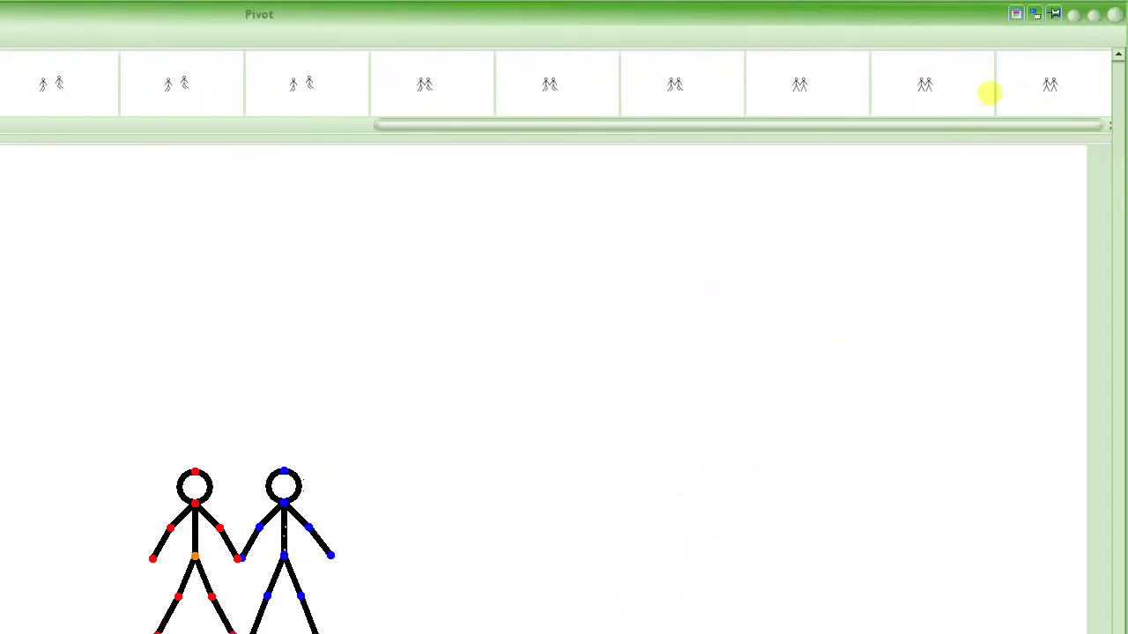
click(302, 93)
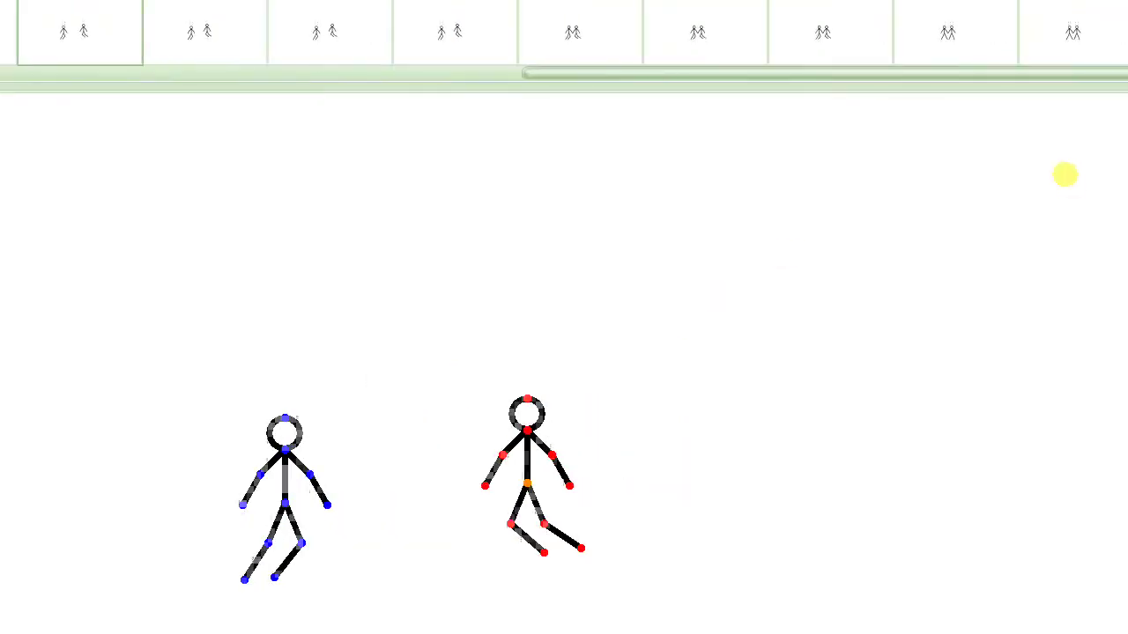
click(1101, 83)
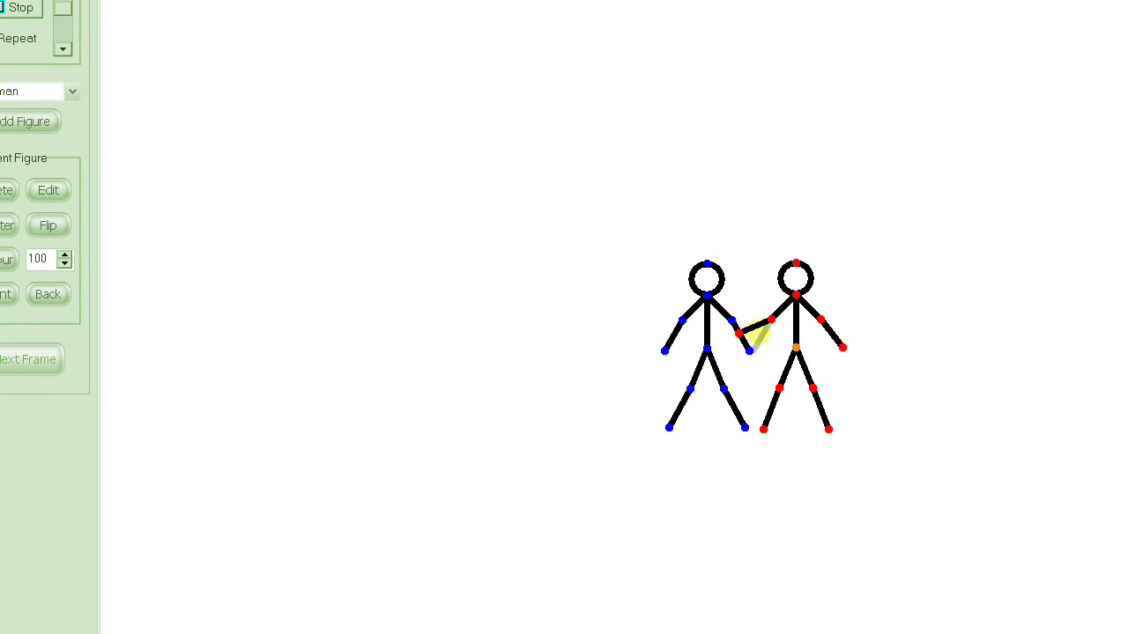
Raise the right figure's forearm and save two frames with the joined hands up
mouse_move(748, 332)
mouse_down()
mouse_move(736, 309)
mouse_move(737, 322)
mouse_move(764, 334)
mouse_up()
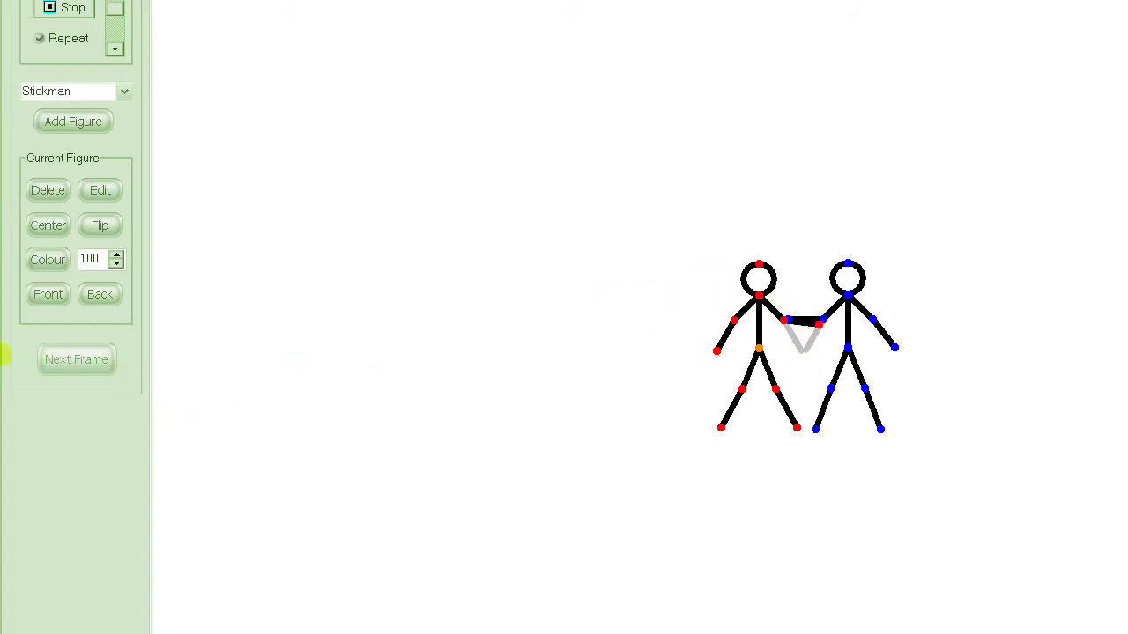
click(22, 359)
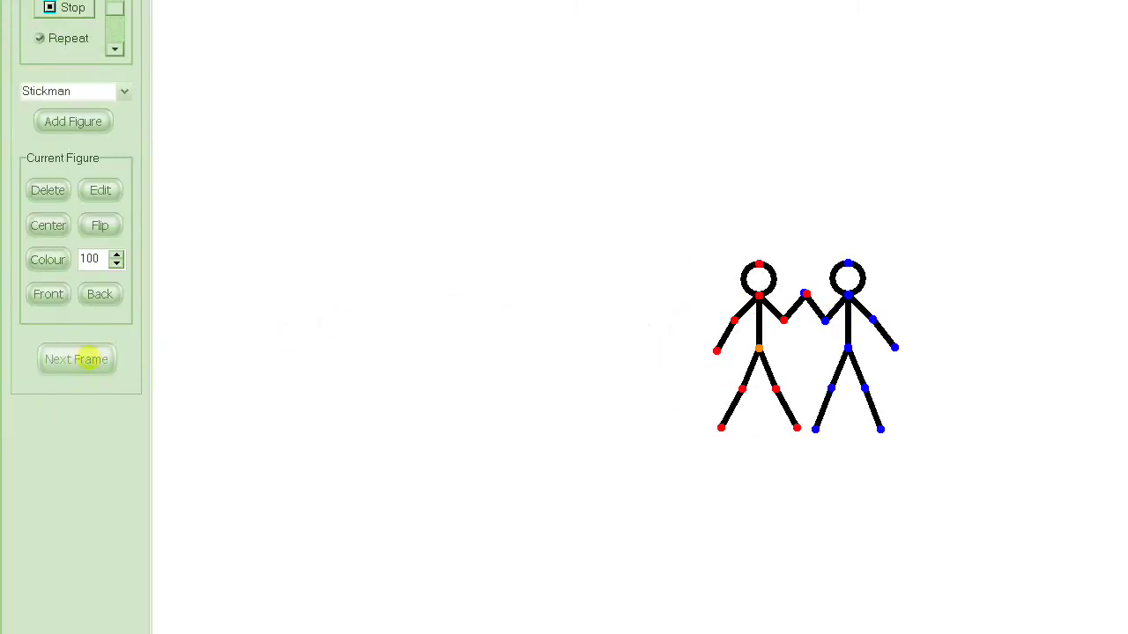
click(76, 359)
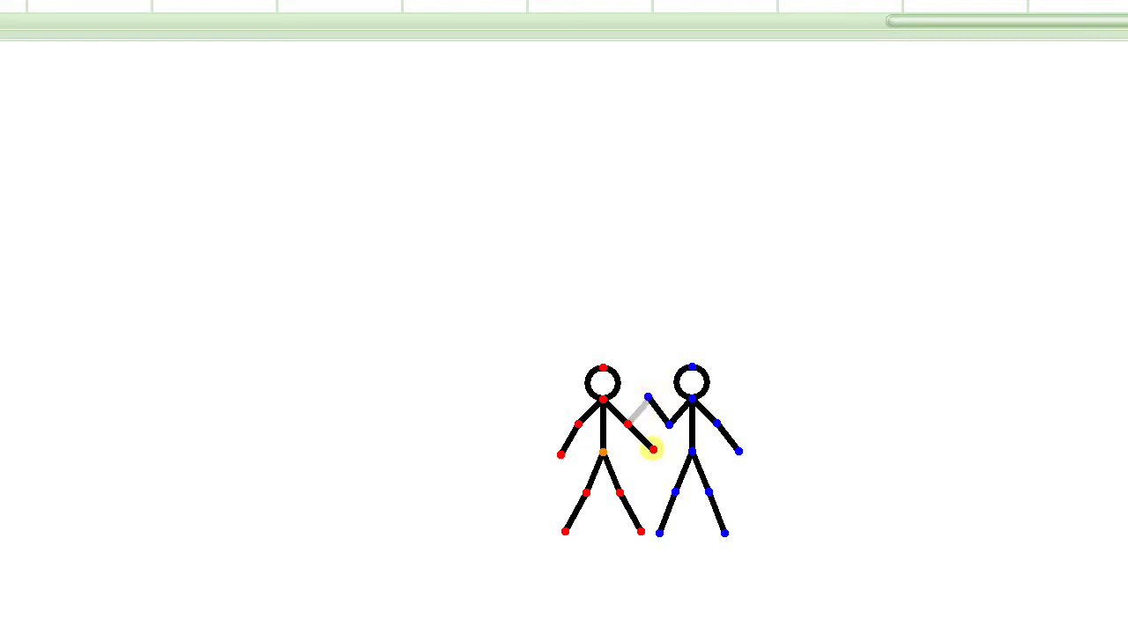
Lower both figures' hands to meet at chest height and save the pose as a frame
click(648, 398)
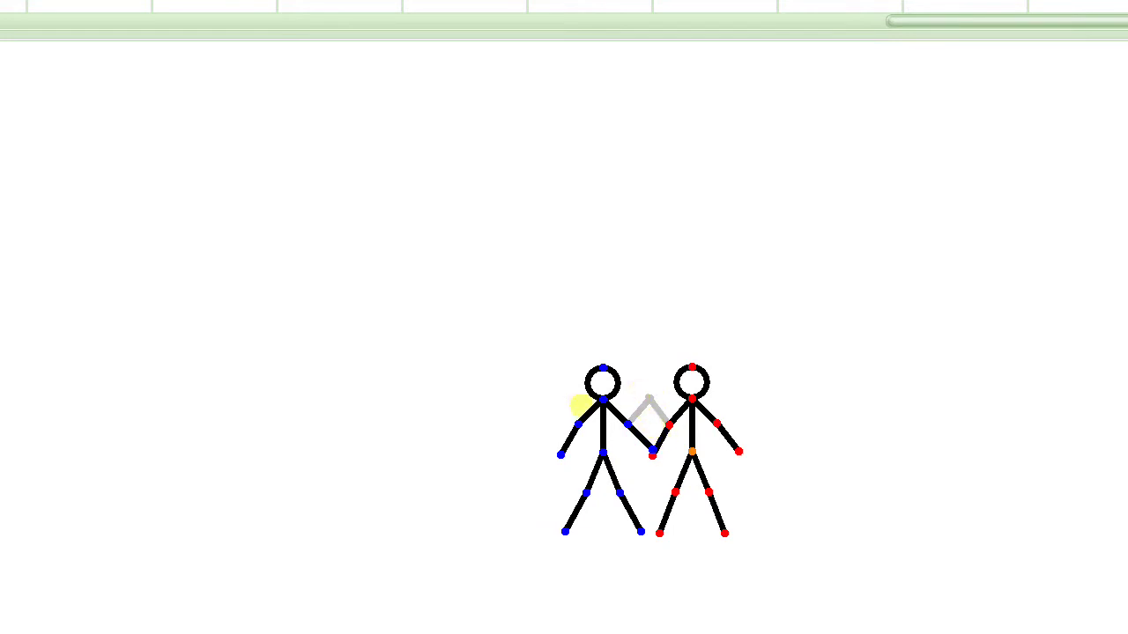
click(97, 412)
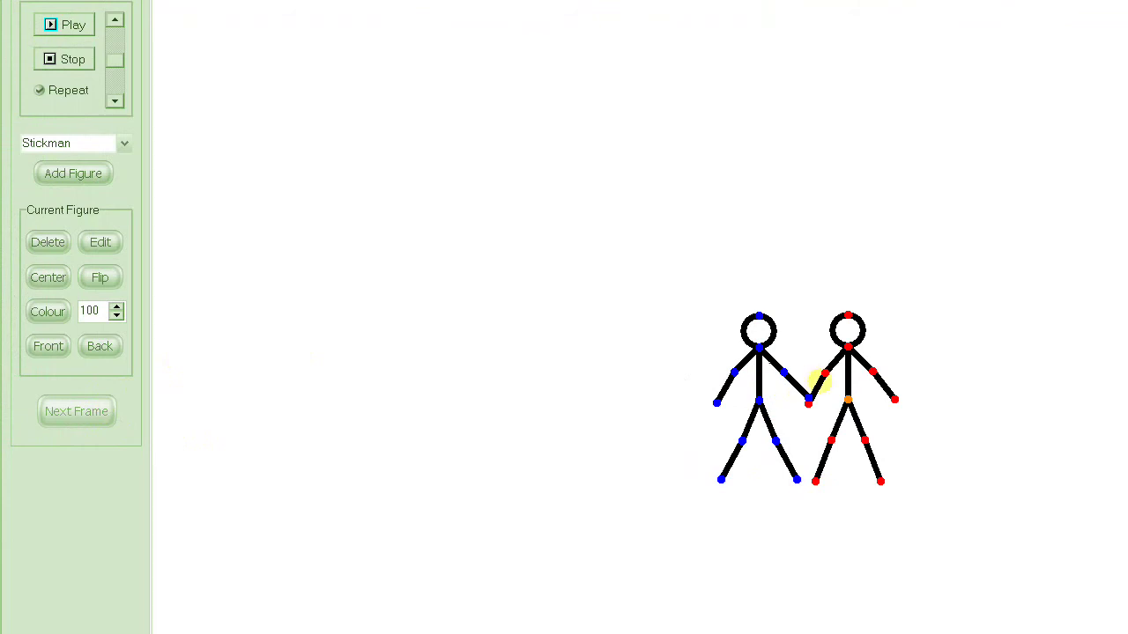
drag(807, 402, 812, 355)
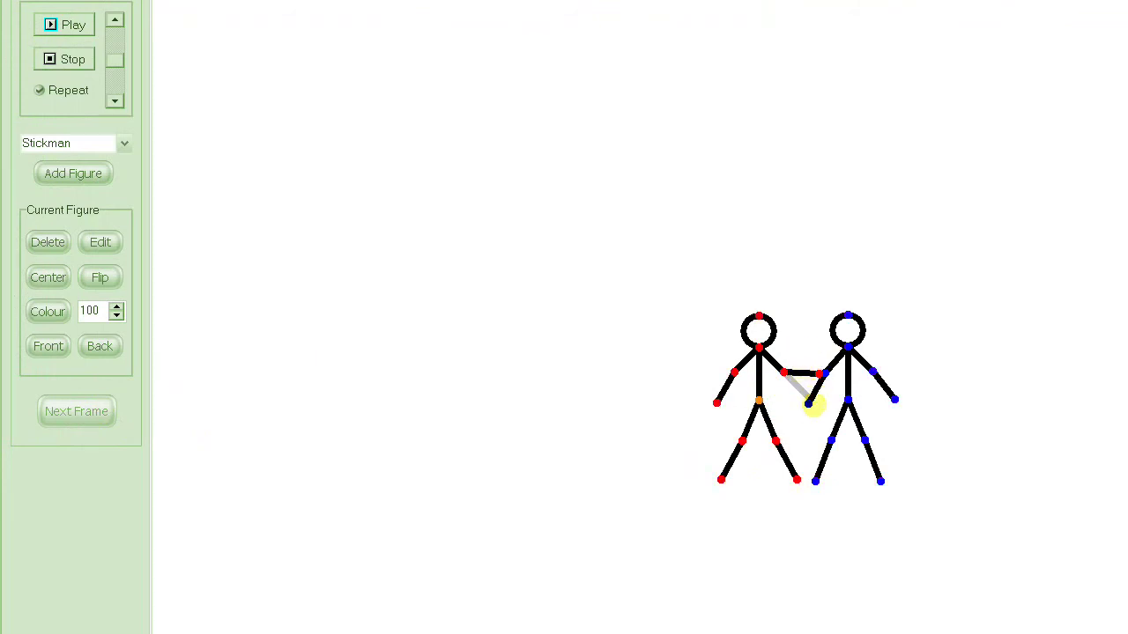
drag(807, 403, 804, 402)
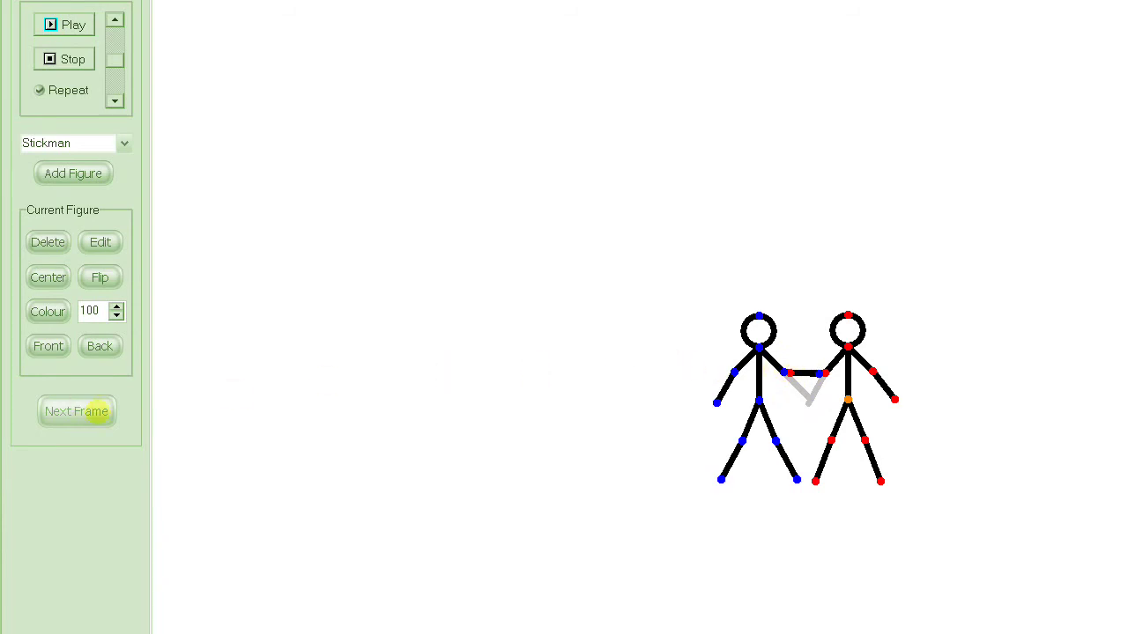
click(95, 414)
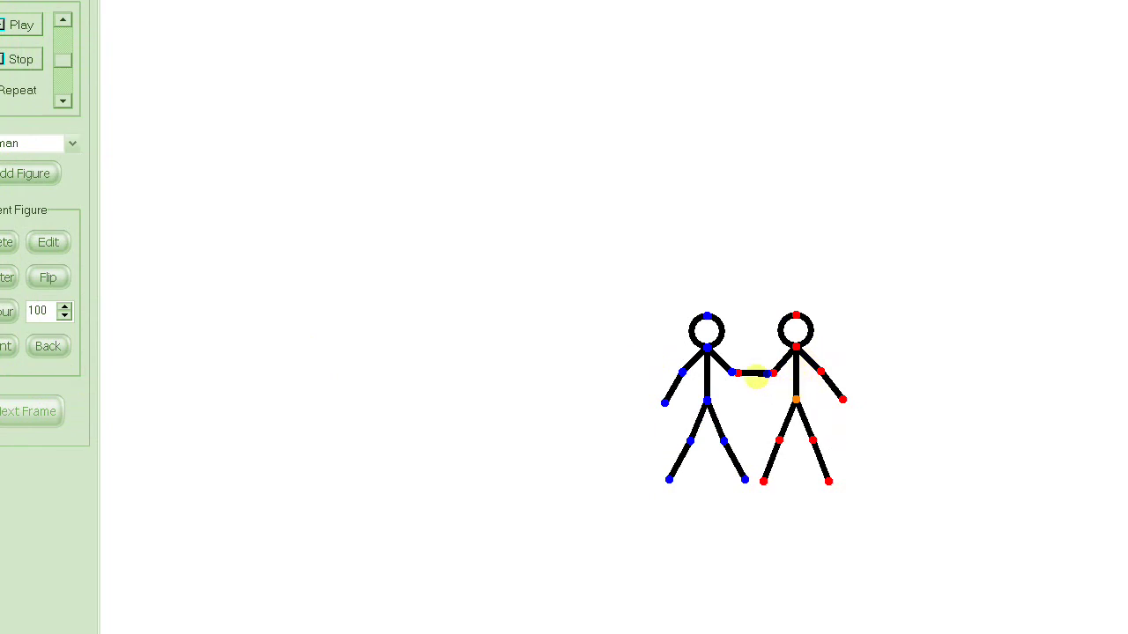
Raise the right and left figures' hands to meet up high and save a new frame
drag(740, 353, 750, 338)
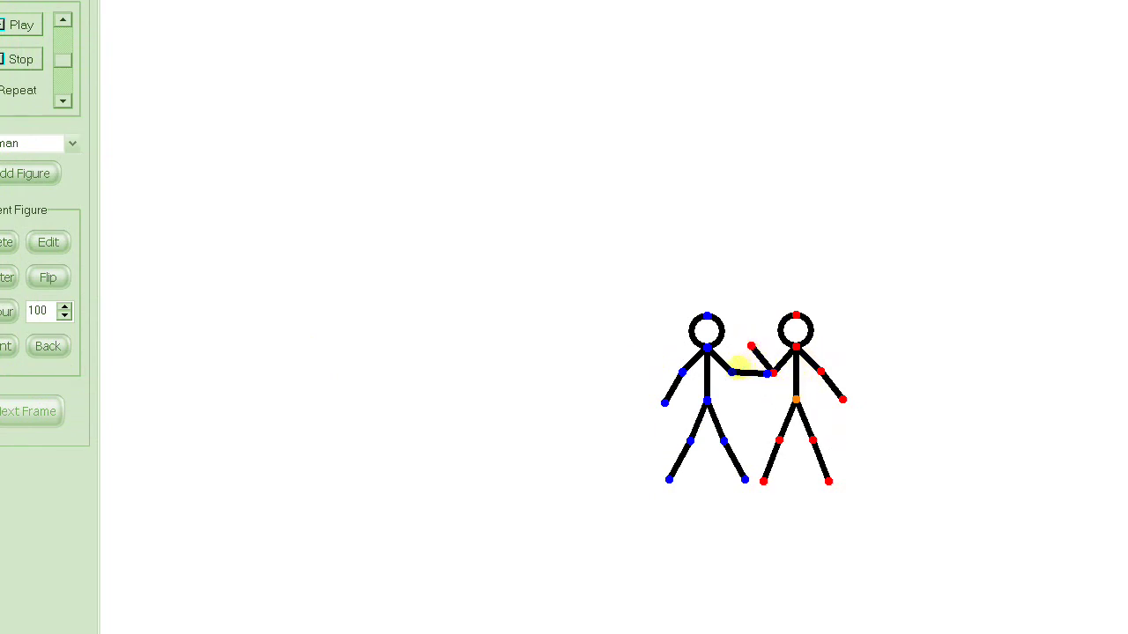
click(765, 375)
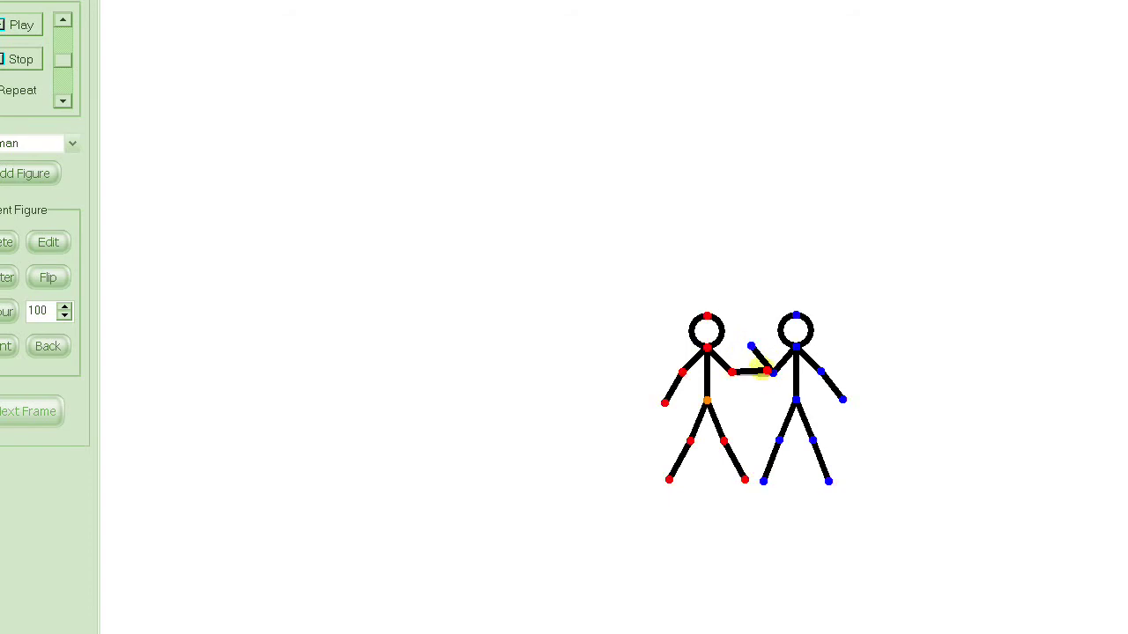
drag(759, 370, 745, 338)
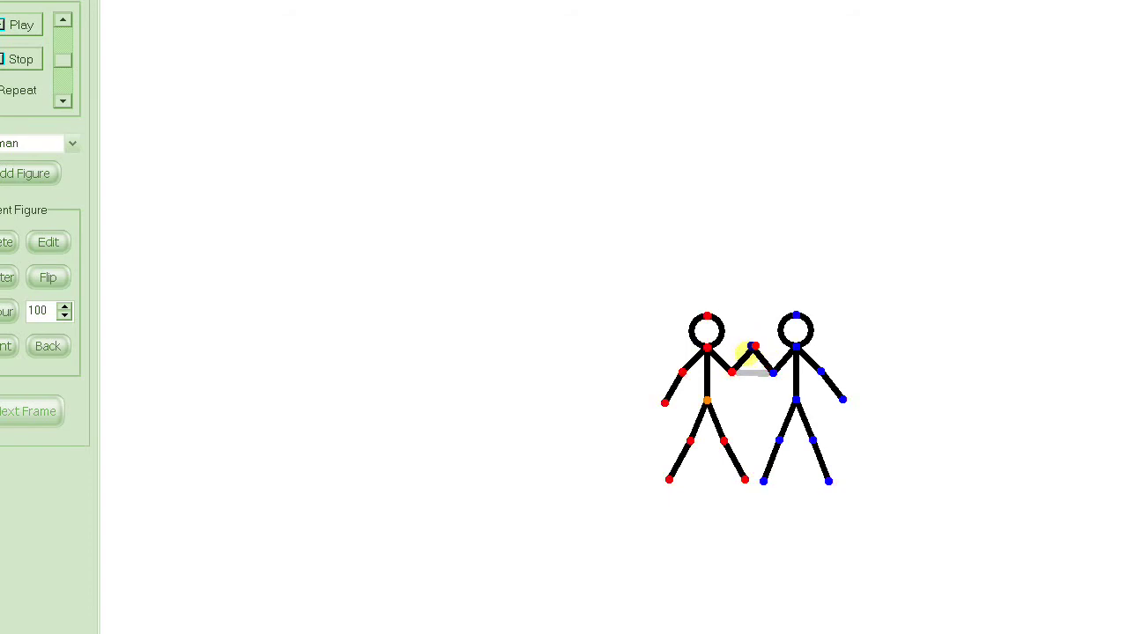
click(42, 411)
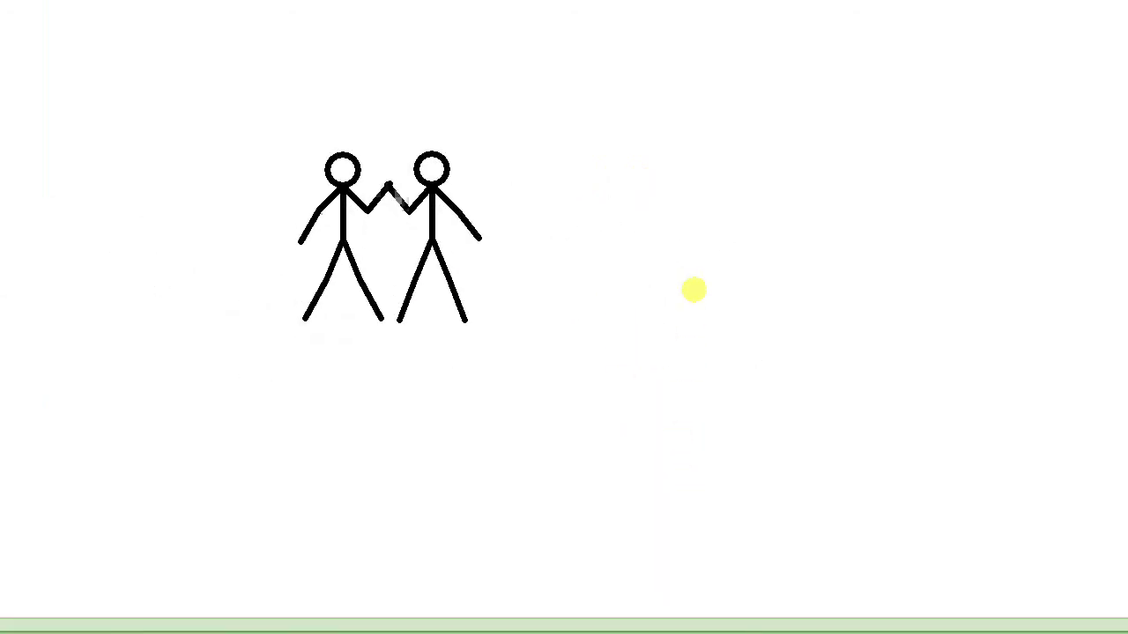
Stop the handshake animation playback and return to the editor
click(1051, 81)
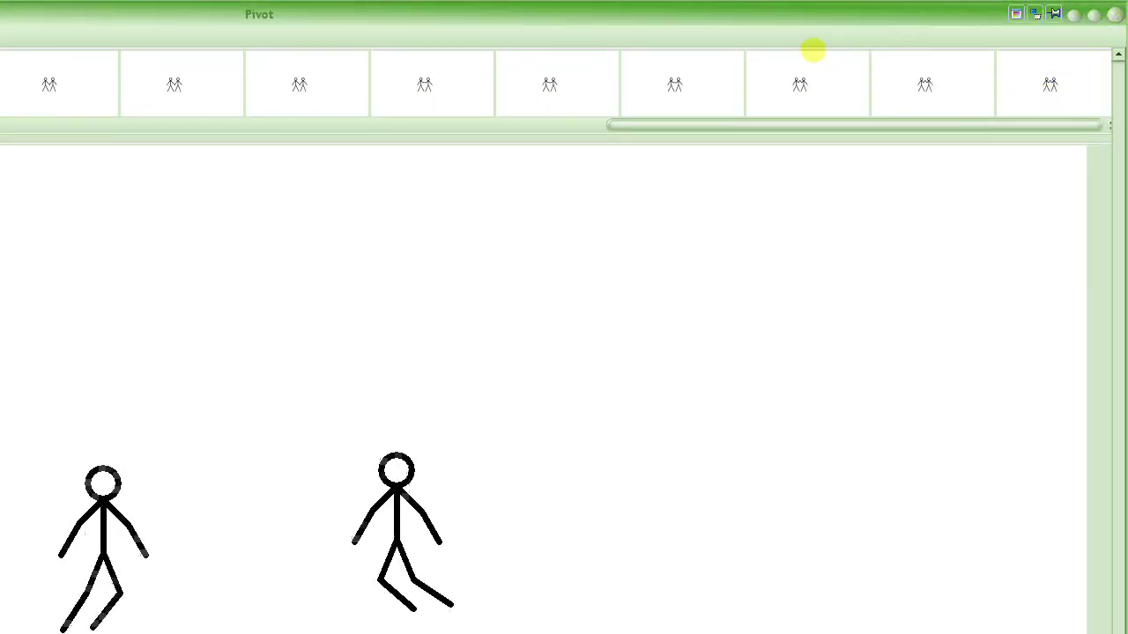